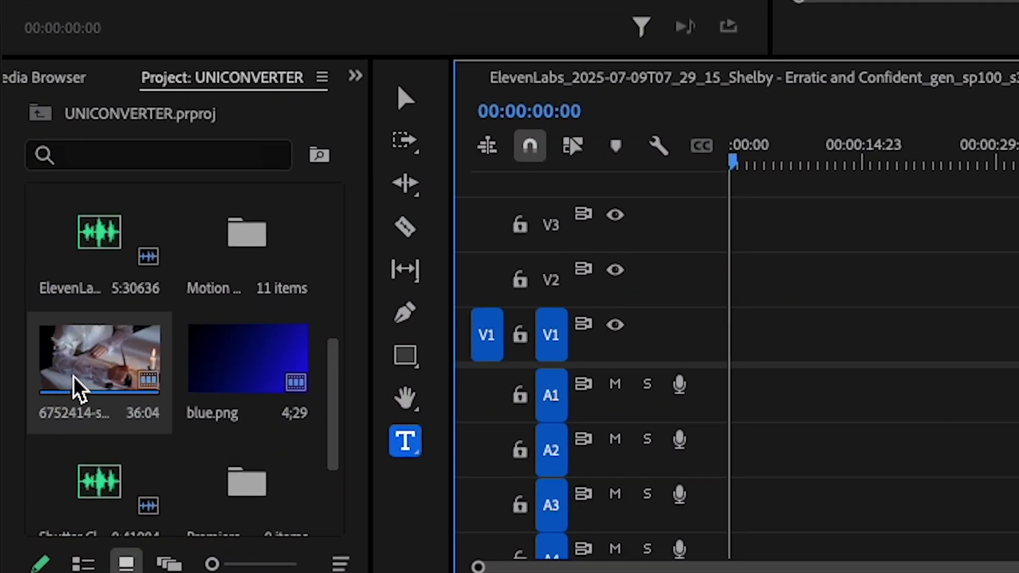
Place clip 6752414 on track V1 and shift it later along the timeline
{"action": "left_click_drag", "start_coordinate": [32, 475], "coordinate": [196, 457]}
{"action": "left_click_drag", "start_coordinate": [775, 335], "coordinate": [869, 335]}
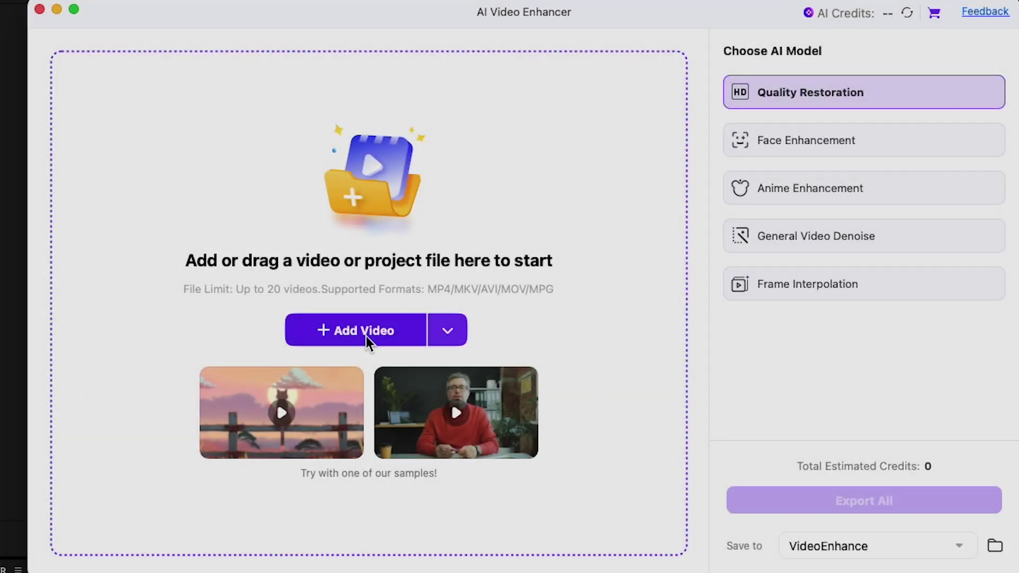
Load the portrait mp4 from the Downloads folder into the AI Video Enhancer
{"action": "left_click", "coordinate": [352, 329]}
{"action": "left_click", "coordinate": [354, 157]}
{"action": "left_click", "coordinate": [464, 166]}
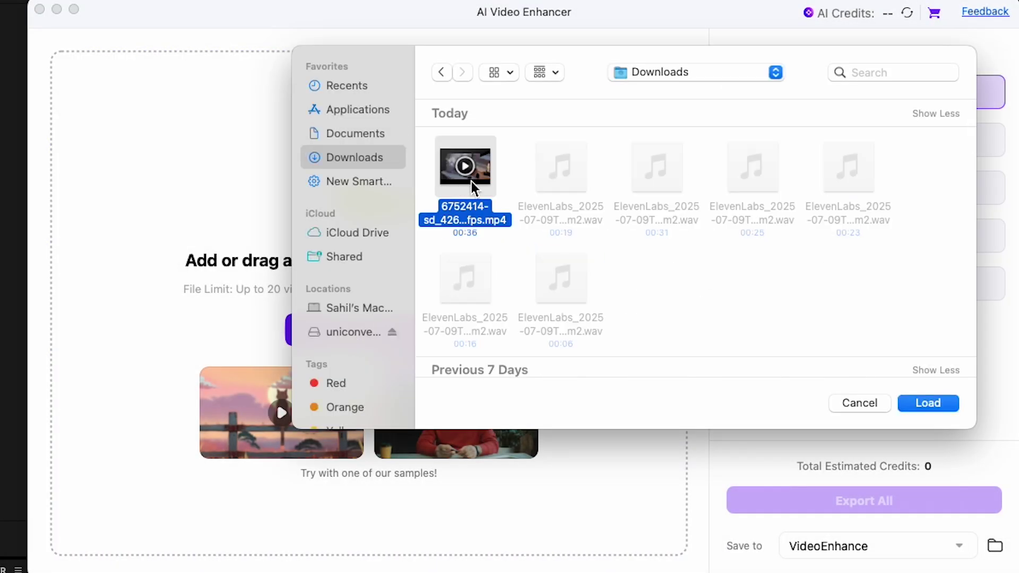
{"action": "double_click", "coordinate": [471, 181]}
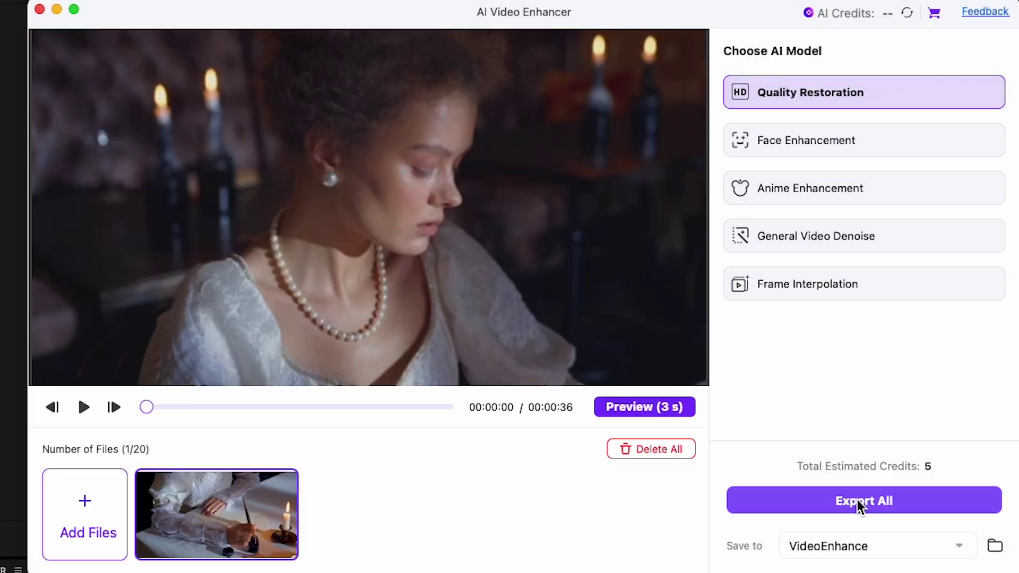
Export all enhanced videos, then switch to the Video Watermark Remover
{"action": "left_click", "coordinate": [860, 502]}
{"action": "left_click", "coordinate": [688, 343]}
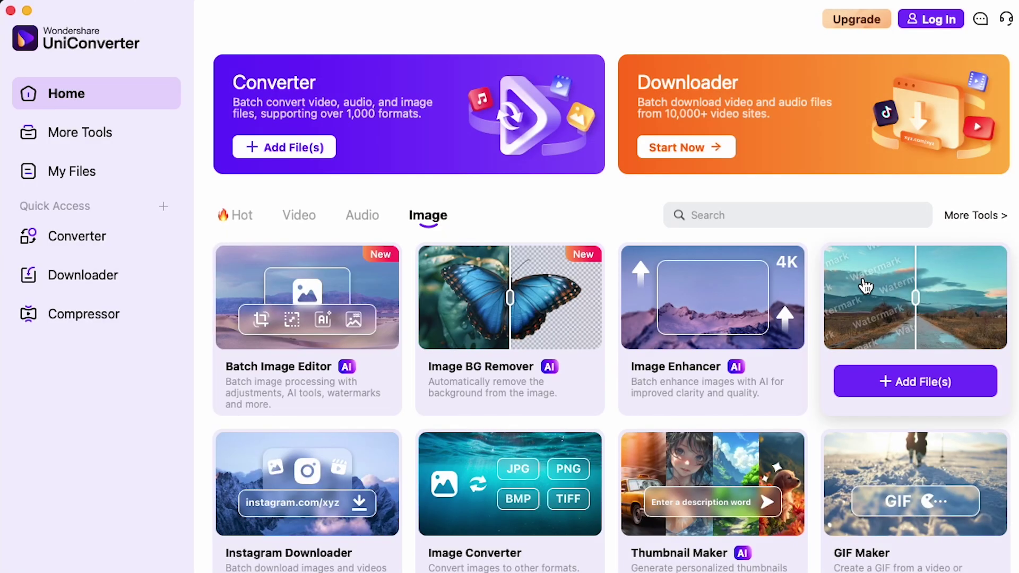
{"action": "left_click", "coordinate": [921, 322]}
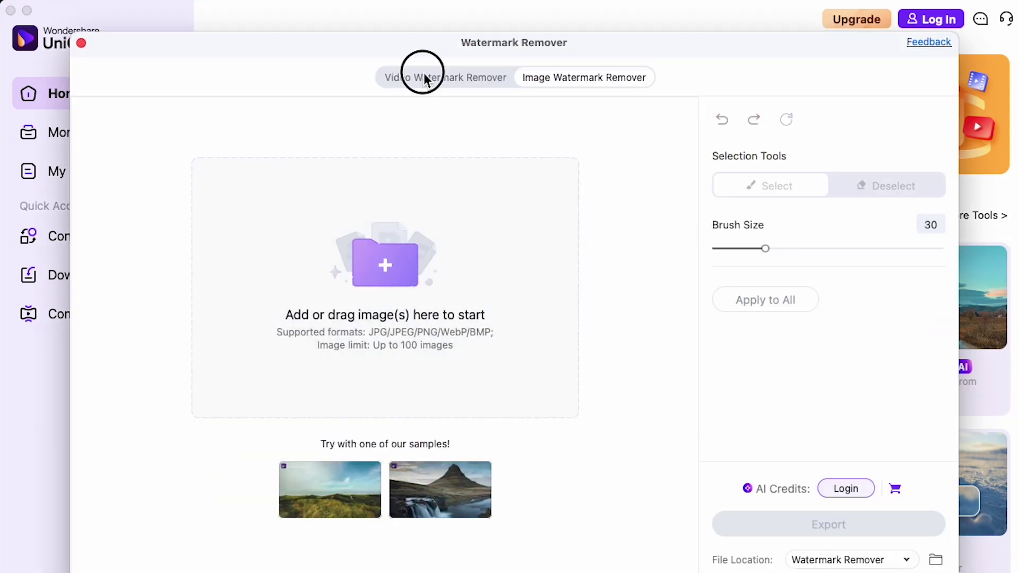
{"action": "left_click", "coordinate": [424, 75]}
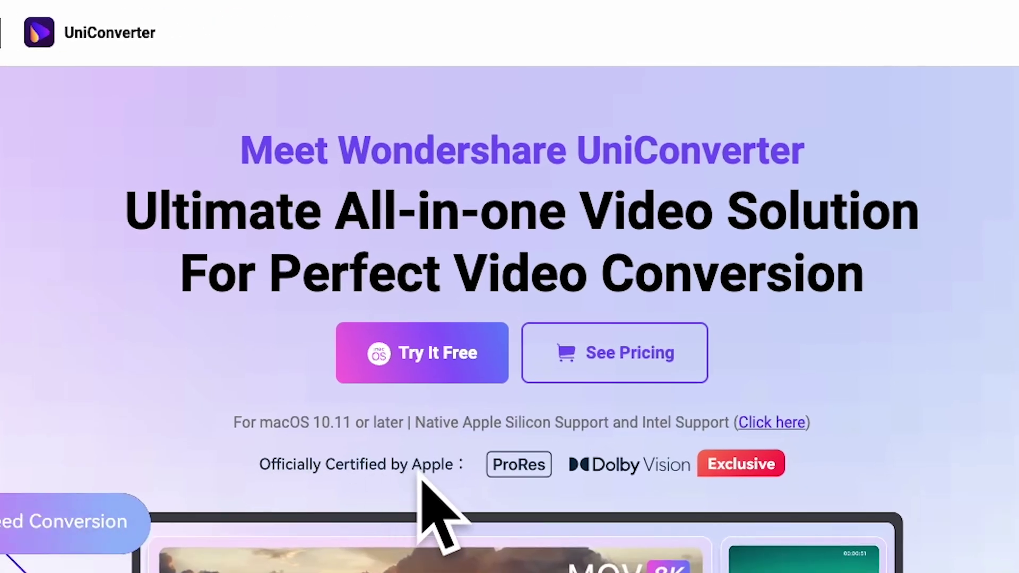
Download the UniConverter 16 Mac installer from the product page and save it to Documents
{"action": "scroll", "coordinate": [663, 551], "scroll_direction": "down", "scroll_amount": 10}
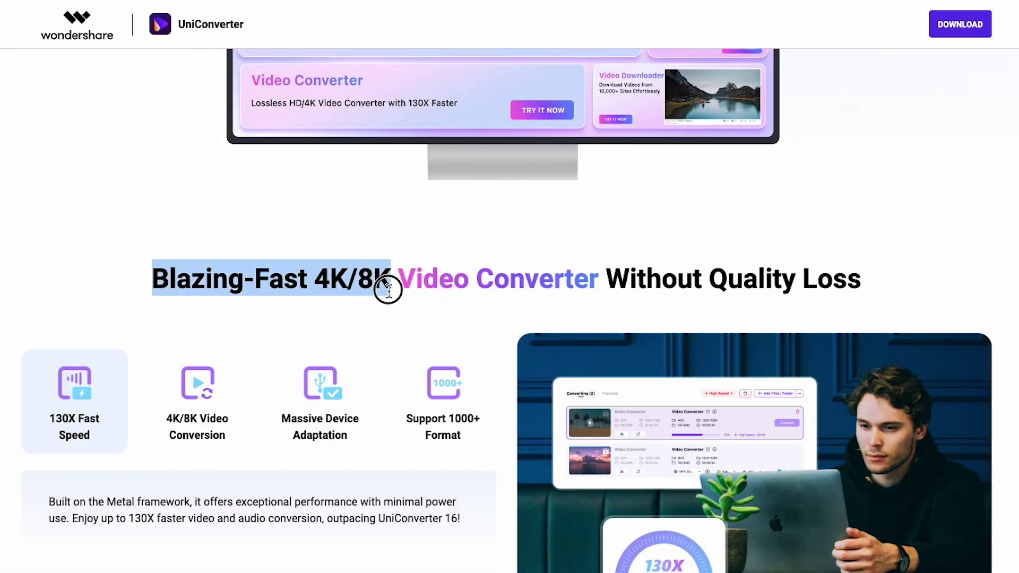
{"action": "left_click_drag", "start_coordinate": [419, 290], "coordinate": [580, 295]}
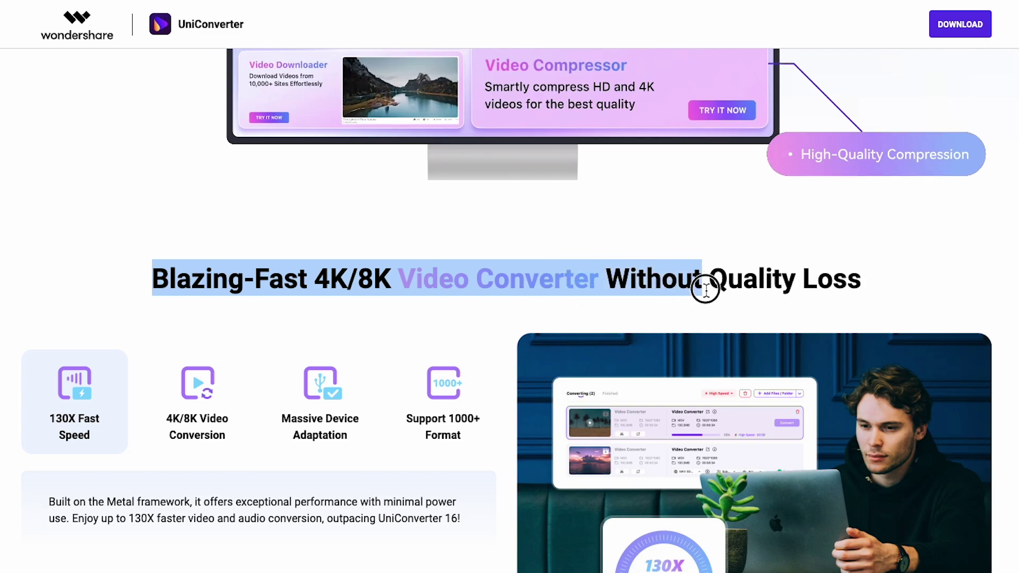
{"action": "left_click", "coordinate": [486, 252]}
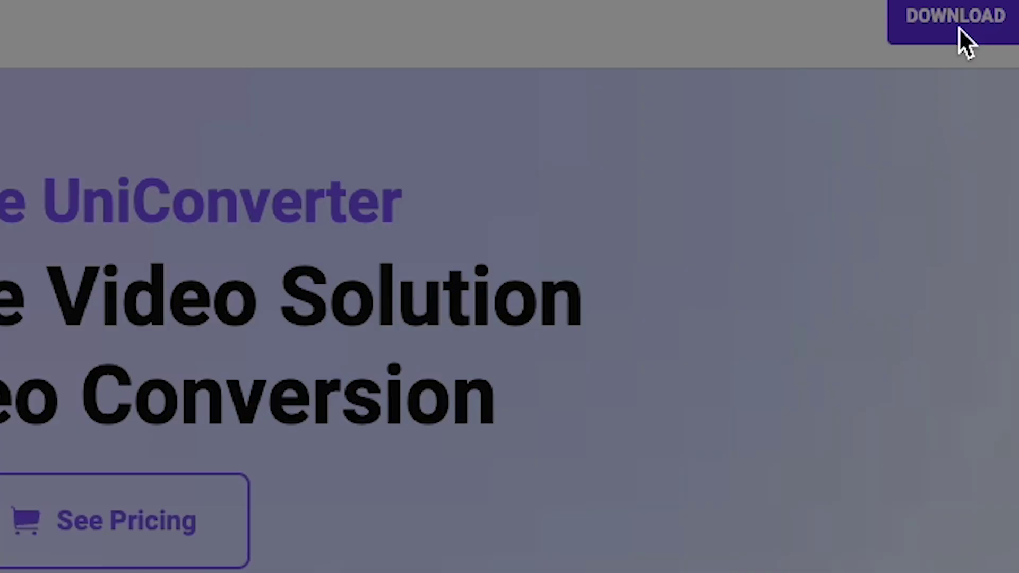
{"action": "left_click", "coordinate": [959, 27]}
{"action": "left_click", "coordinate": [652, 350]}
{"action": "mouse_move", "coordinate": [789, 546]}
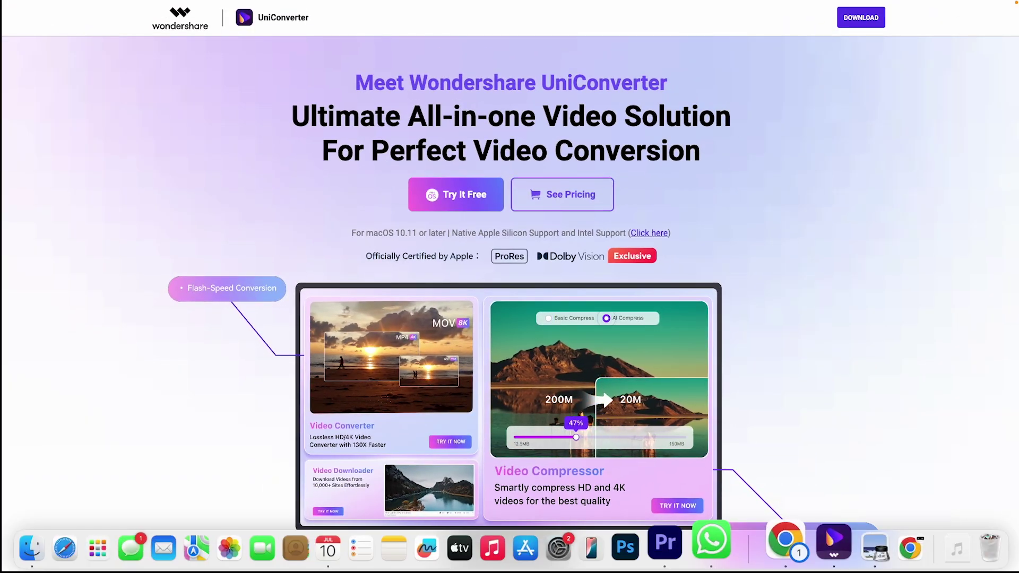
Launch Wondershare UniConverter 16 from the second Launchpad page
{"action": "left_click", "coordinate": [150, 542]}
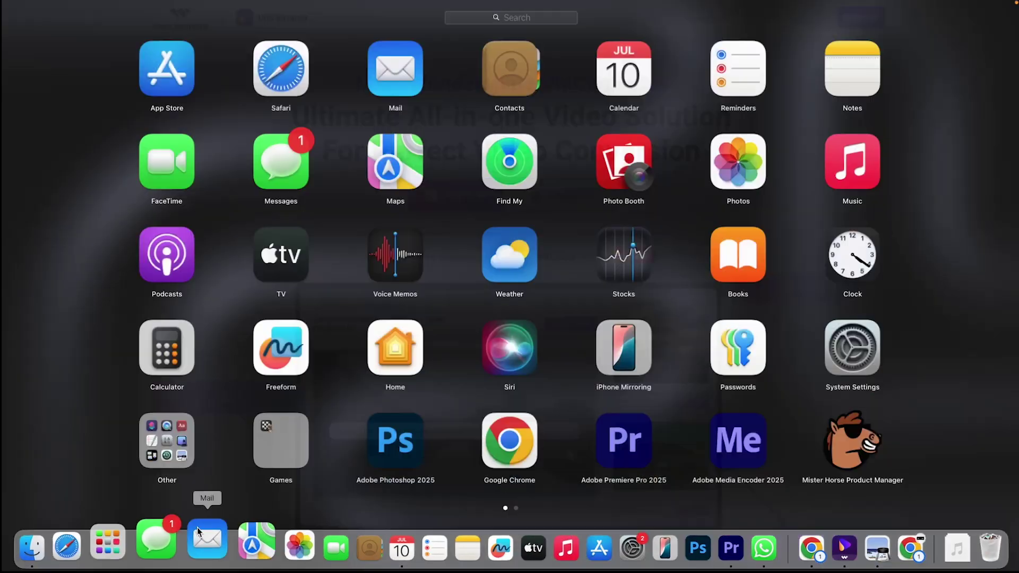
{"action": "left_click_drag", "start_coordinate": [564, 315], "coordinate": [268, 330]}
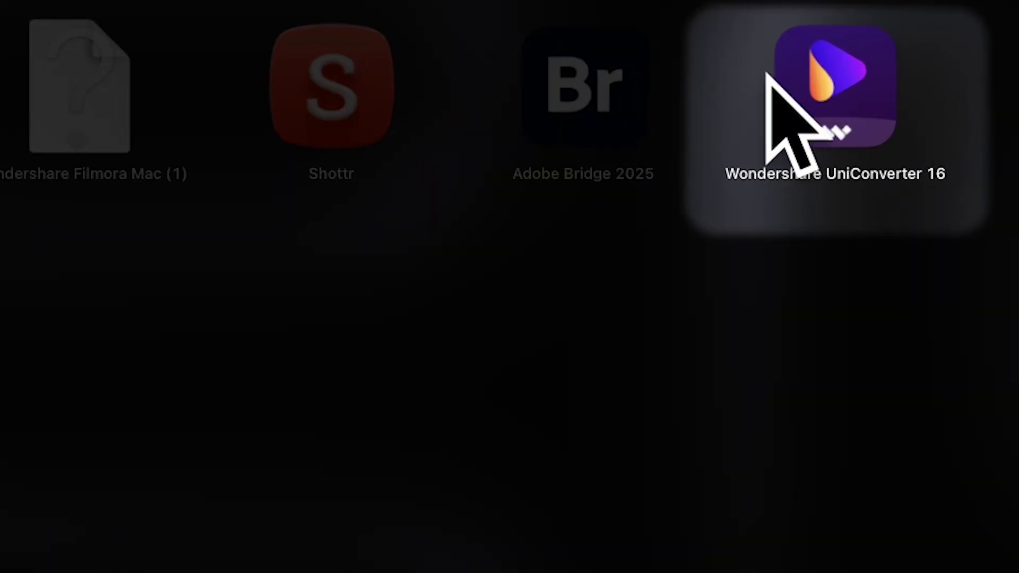
{"action": "left_click", "coordinate": [864, 101]}
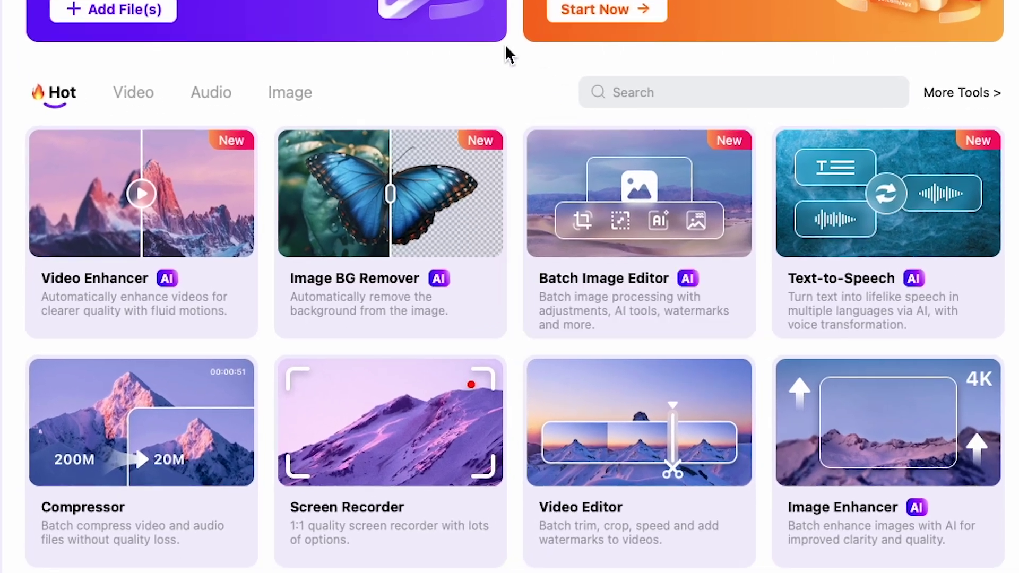
Browse the Home page's Video, Audio and Image tool collections
{"action": "mouse_move", "coordinate": [449, 334]}
{"action": "mouse_move", "coordinate": [175, 242]}
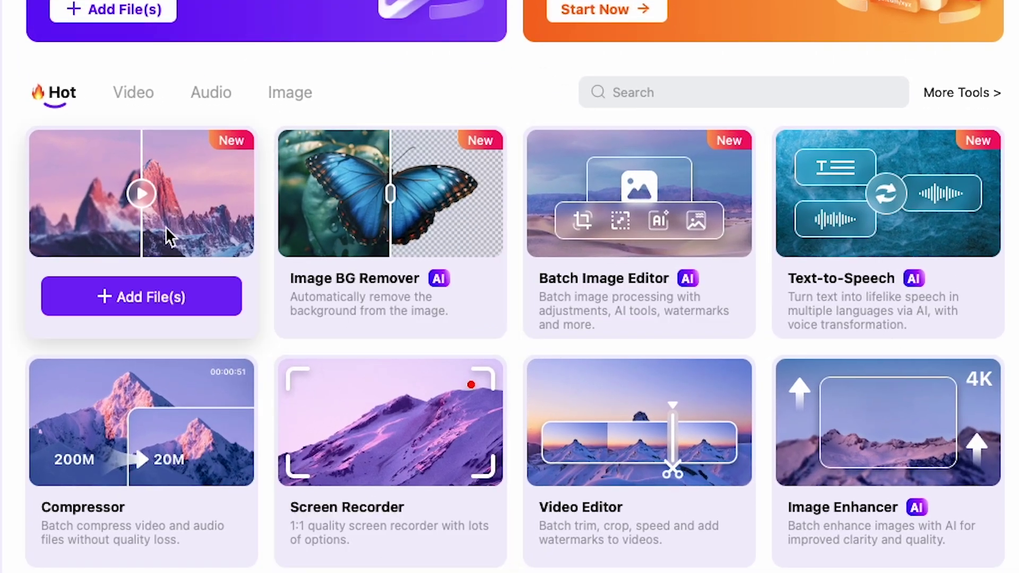
{"action": "mouse_move", "coordinate": [361, 260]}
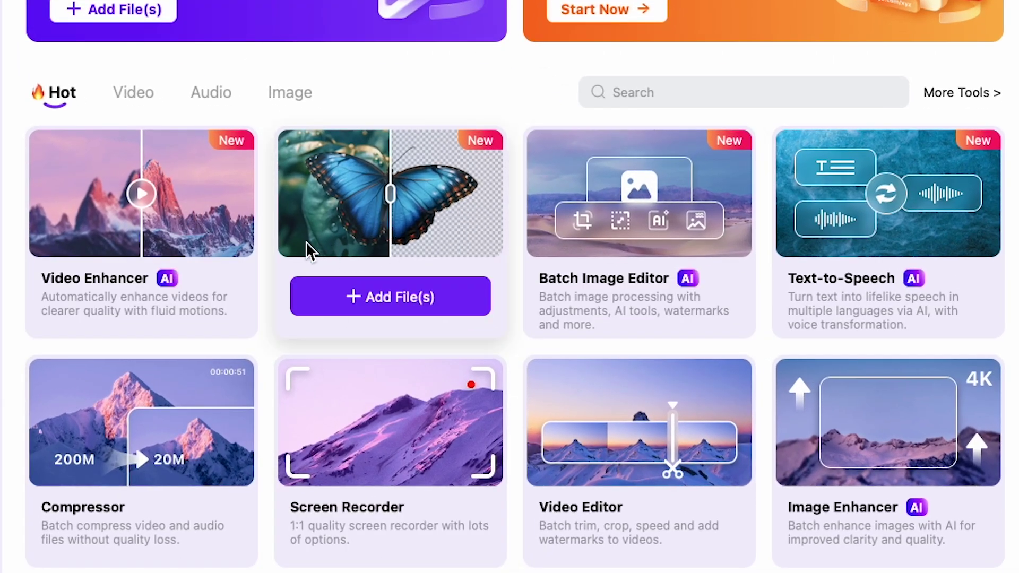
{"action": "mouse_move", "coordinate": [608, 335]}
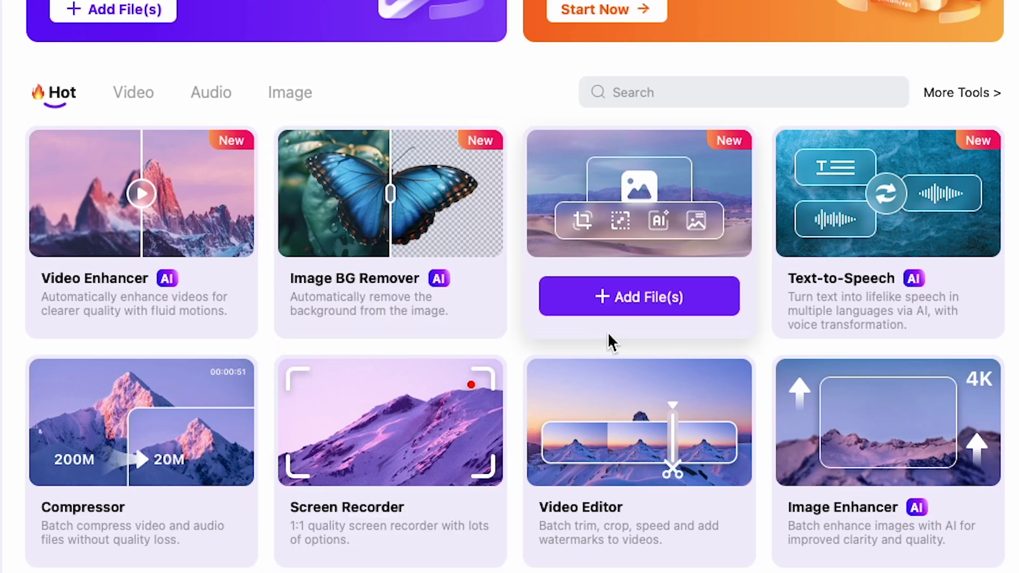
{"action": "mouse_move", "coordinate": [959, 143]}
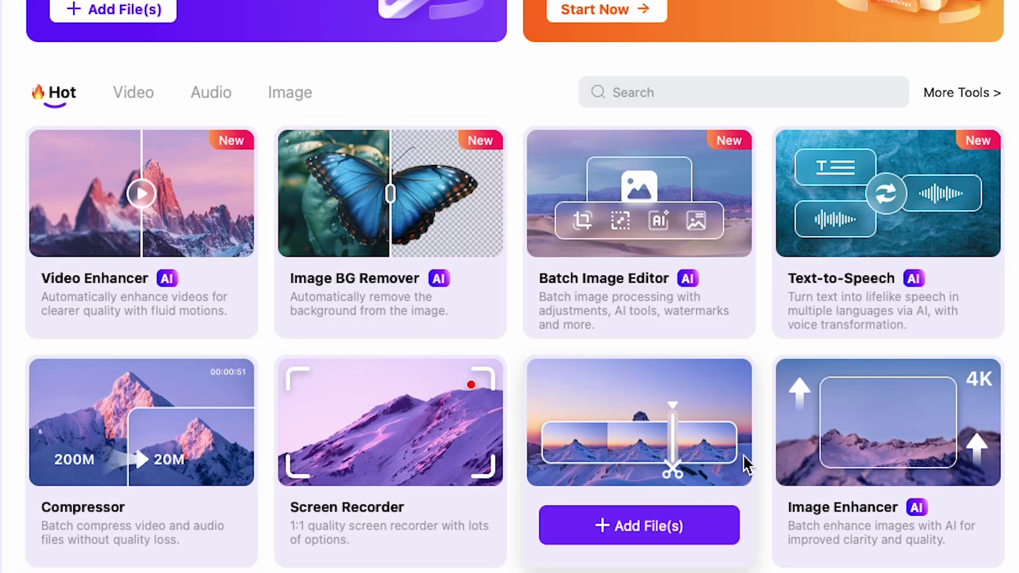
{"action": "mouse_move", "coordinate": [883, 415]}
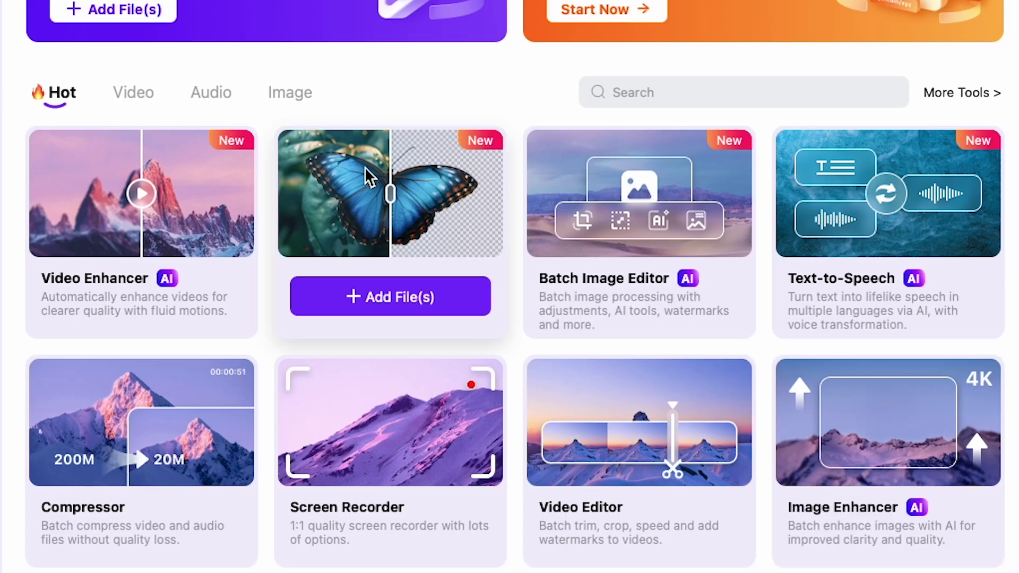
{"action": "left_click", "coordinate": [141, 97]}
{"action": "left_click", "coordinate": [211, 95]}
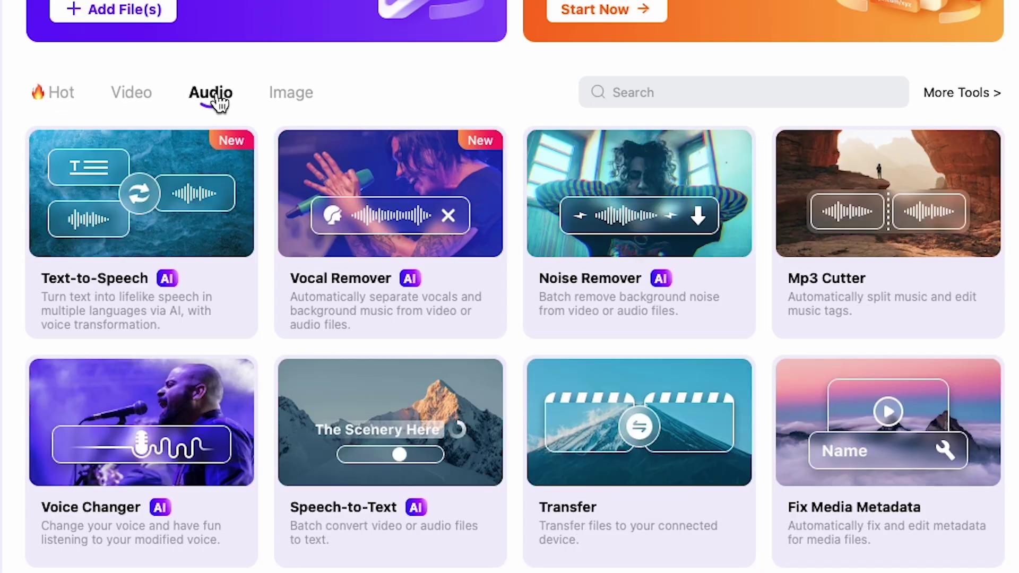
{"action": "left_click", "coordinate": [297, 95]}
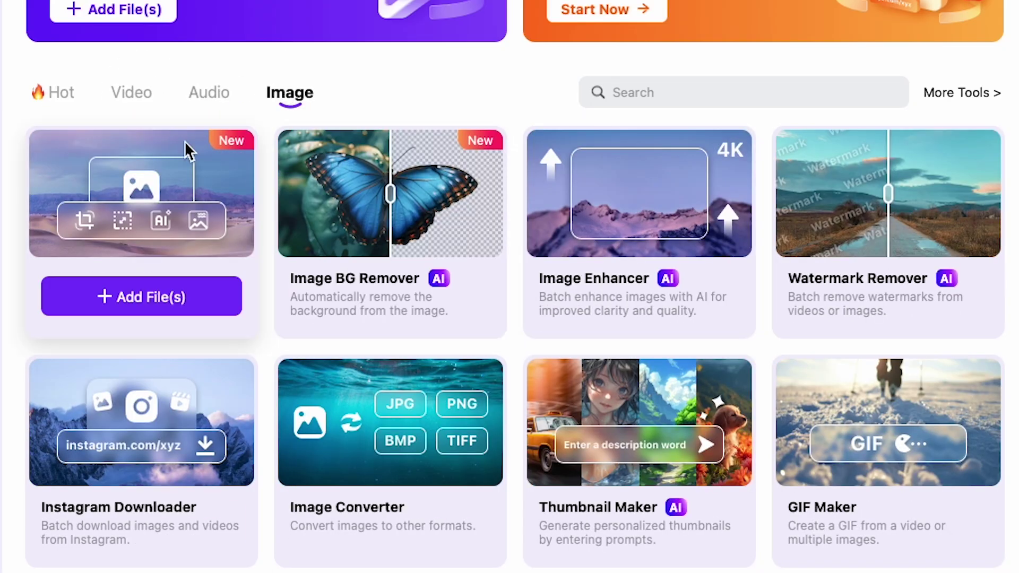
Return to the Hot tools list and open the AI Video Enhancer
{"action": "left_click", "coordinate": [109, 104]}
{"action": "left_click", "coordinate": [61, 106]}
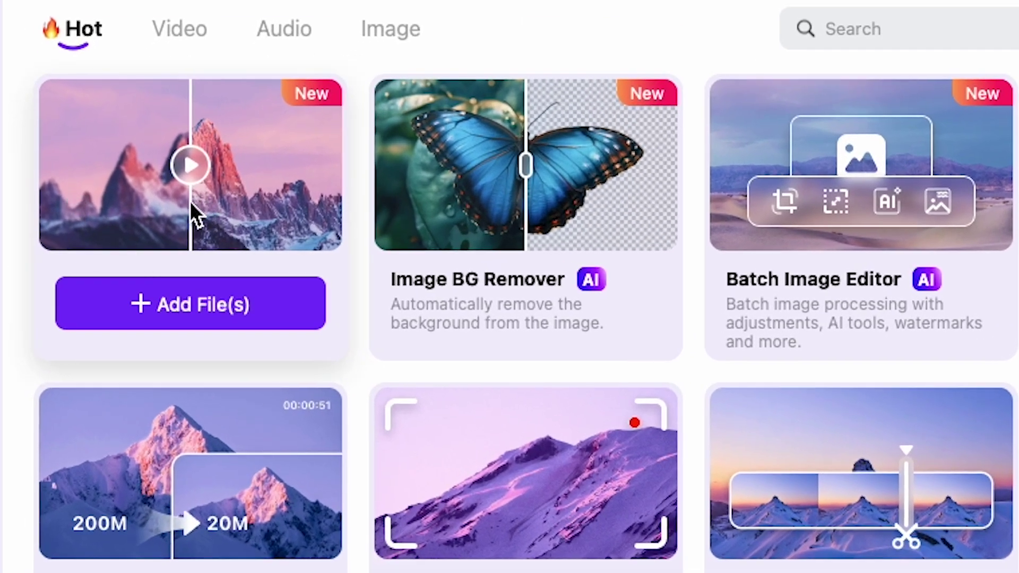
{"action": "left_click", "coordinate": [199, 230]}
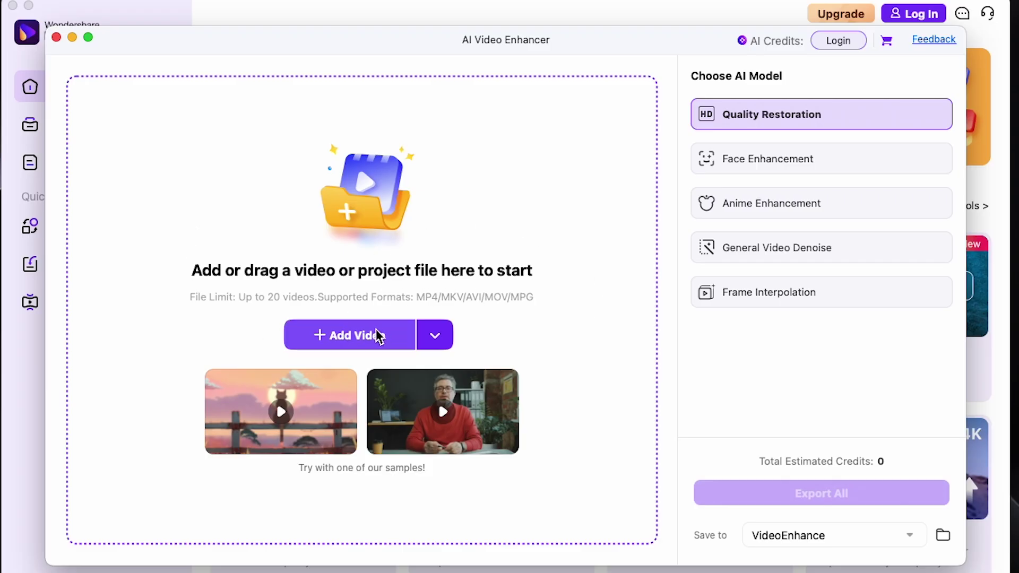
Browse the Documents folder for a video, then cancel without loading a file
{"action": "left_click", "coordinate": [359, 338]}
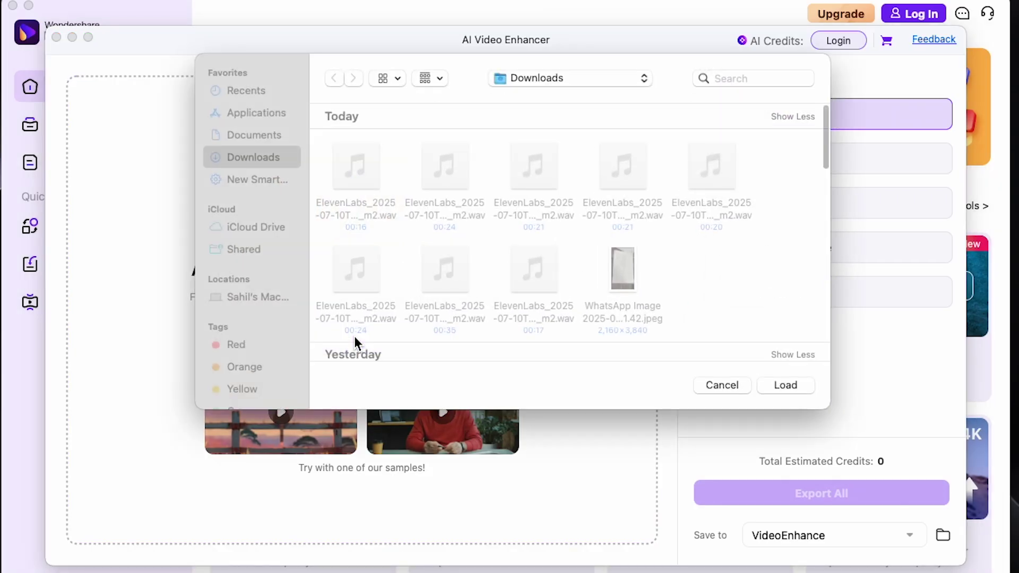
{"action": "left_click", "coordinate": [268, 133]}
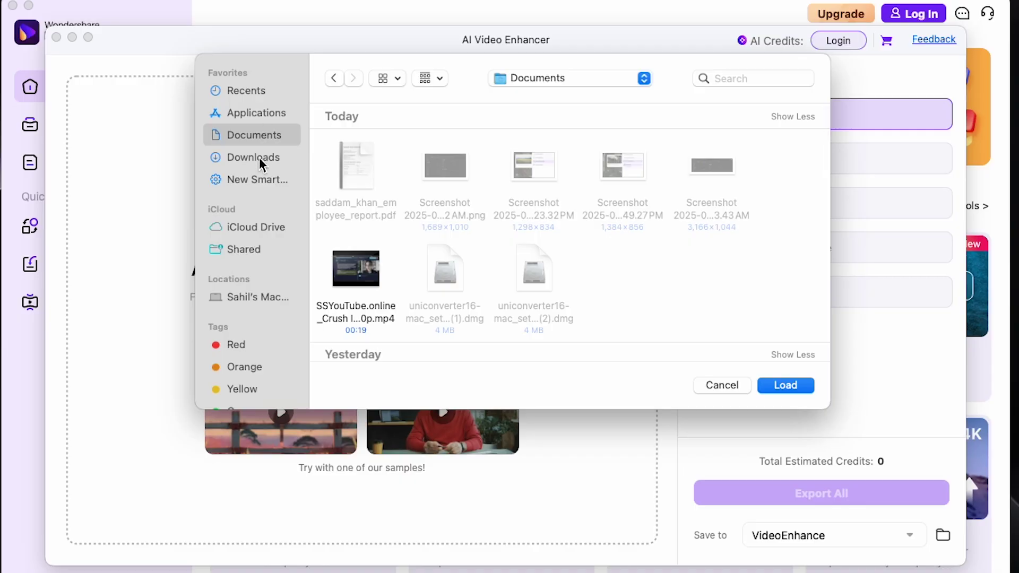
{"action": "scroll", "coordinate": [416, 212], "scroll_direction": "down", "scroll_amount": 5}
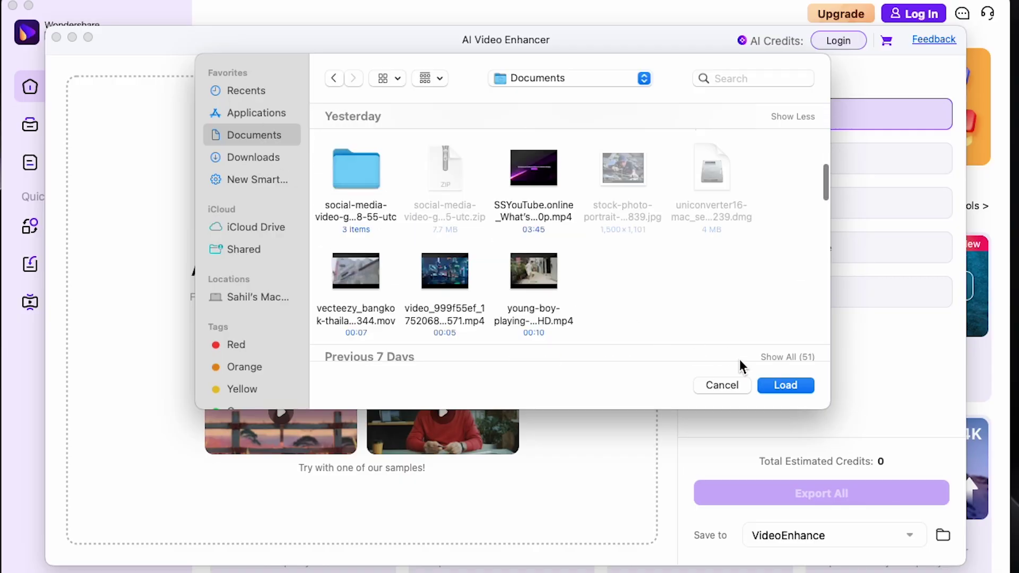
{"action": "left_click", "coordinate": [722, 385]}
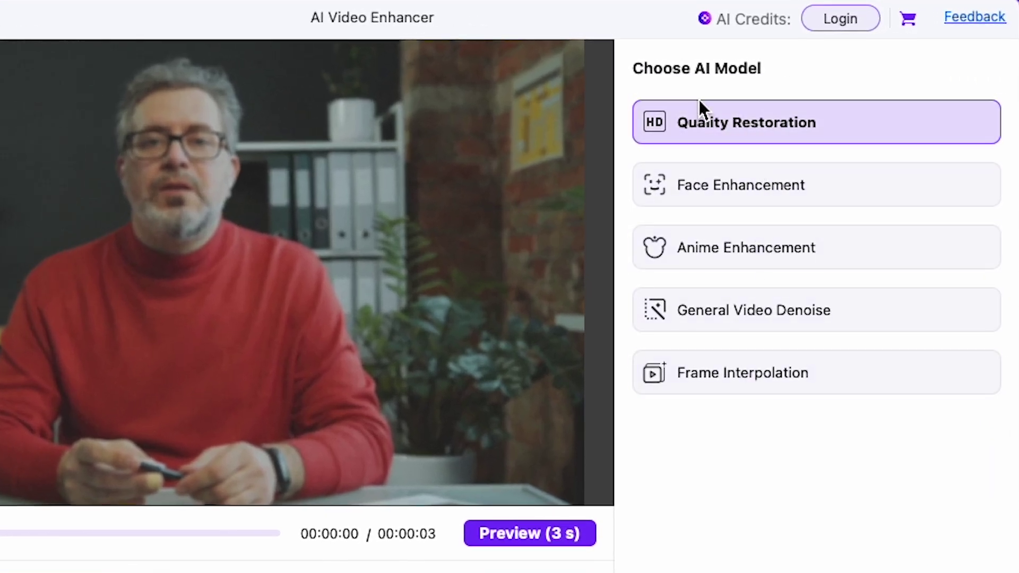
{"action": "mouse_move", "coordinate": [747, 119]}
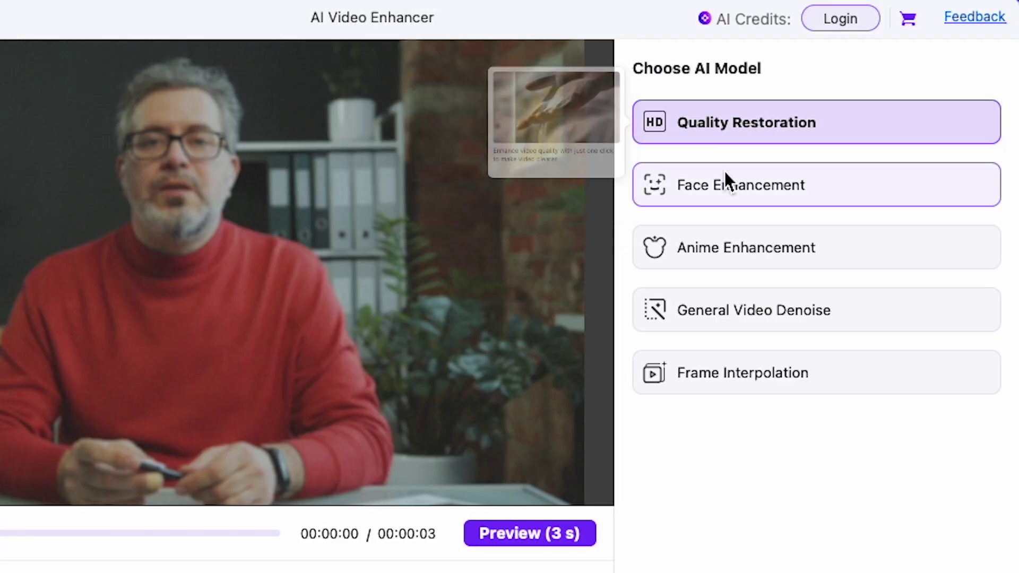
{"action": "mouse_move", "coordinate": [711, 189]}
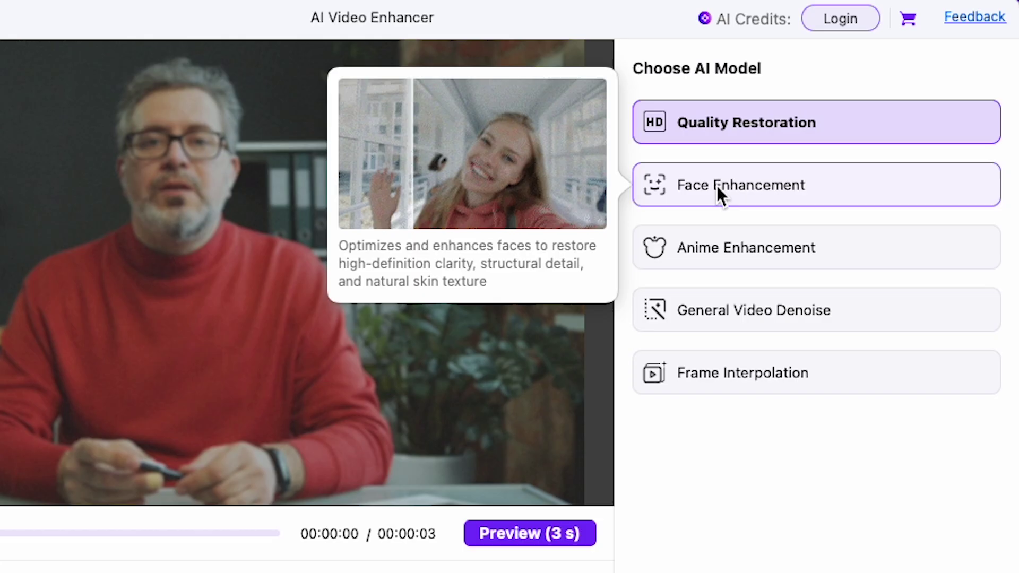
{"action": "mouse_move", "coordinate": [690, 250]}
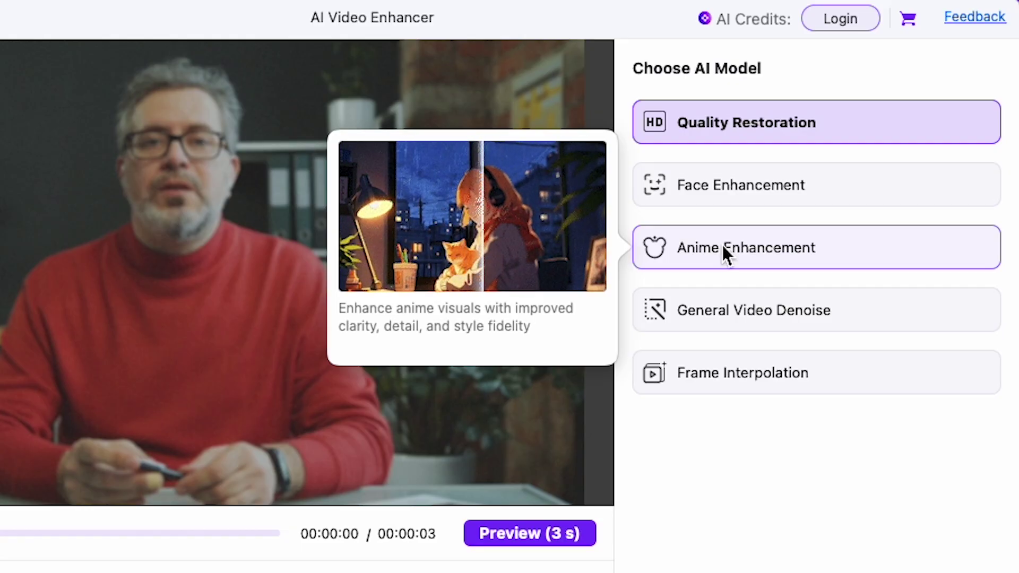
{"action": "mouse_move", "coordinate": [726, 332]}
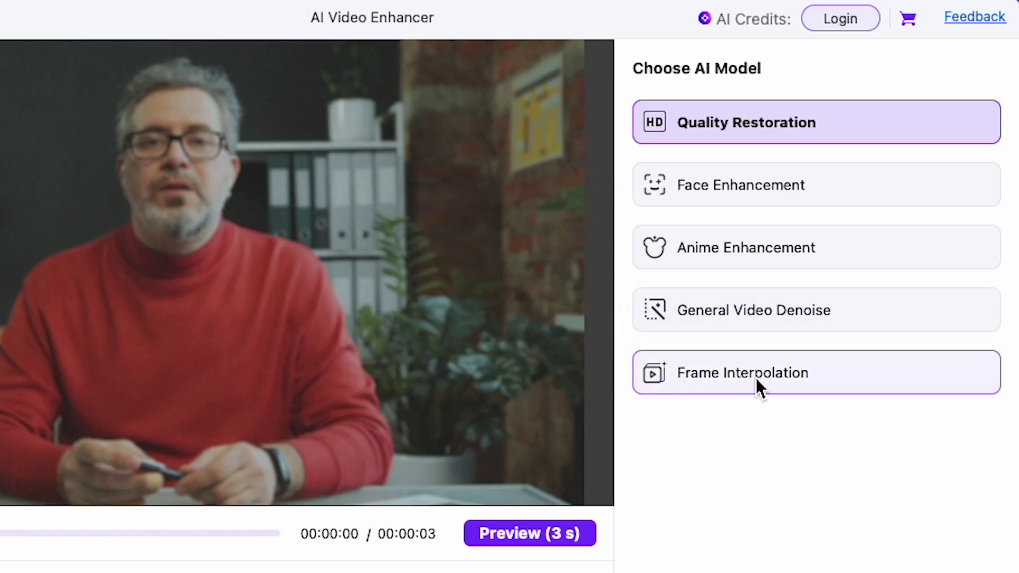
{"action": "mouse_move", "coordinate": [765, 370]}
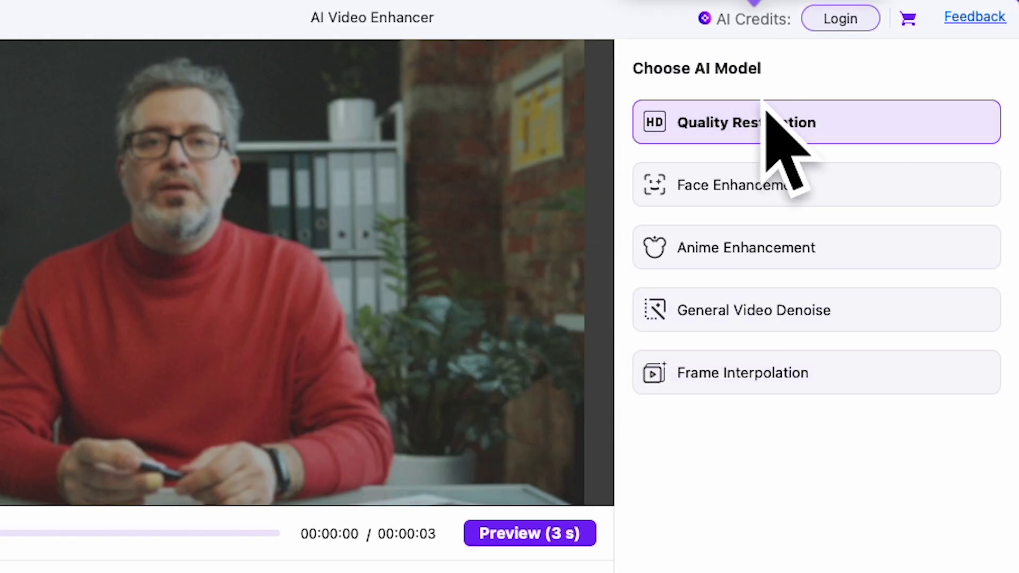
{"action": "mouse_move", "coordinate": [734, 129]}
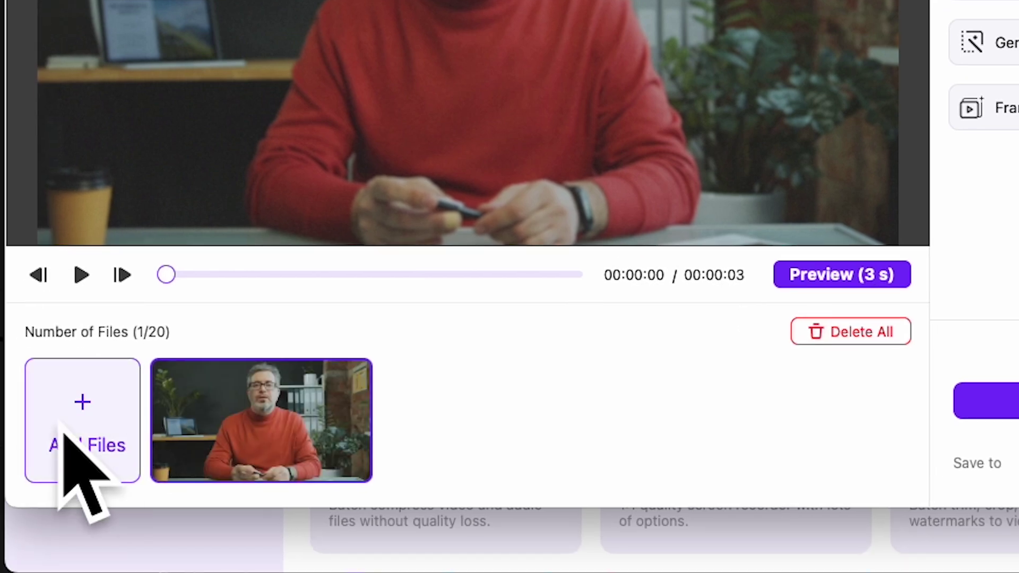
{"action": "mouse_move", "coordinate": [313, 432]}
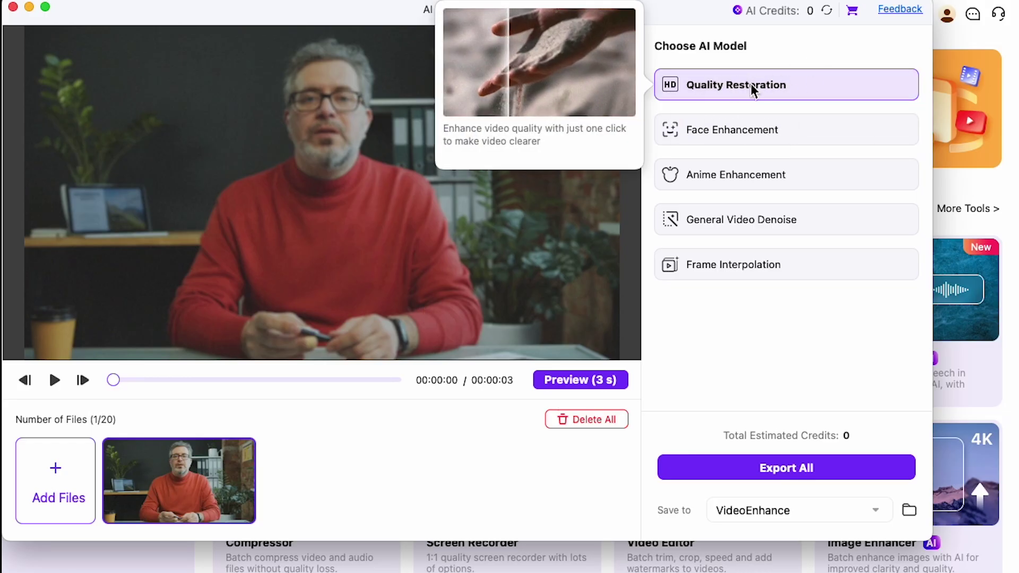
Export the Quality Restoration clip and preview it beside the original
{"action": "left_click", "coordinate": [783, 470]}
{"action": "left_click", "coordinate": [805, 469]}
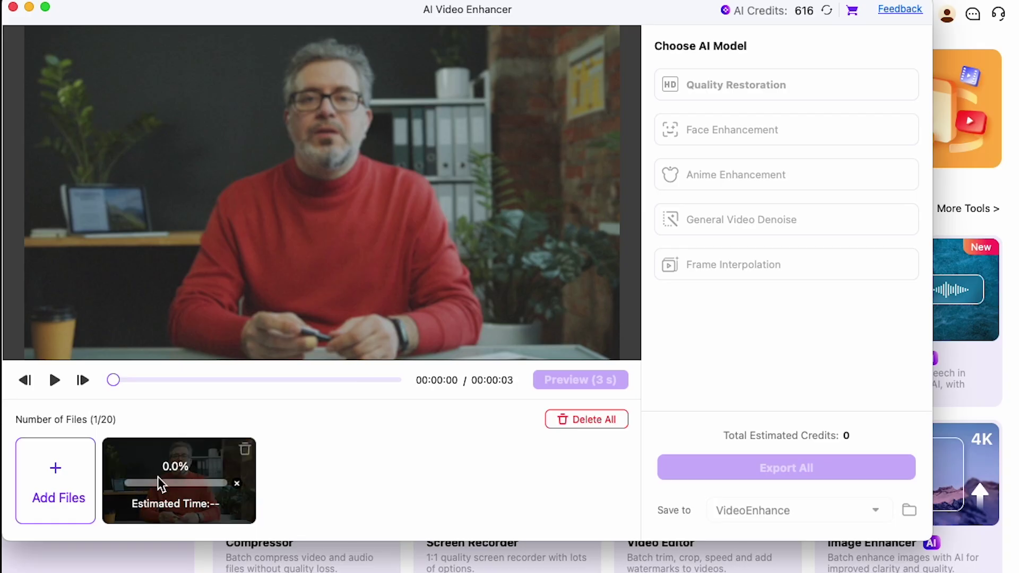
{"action": "left_click", "coordinate": [536, 314]}
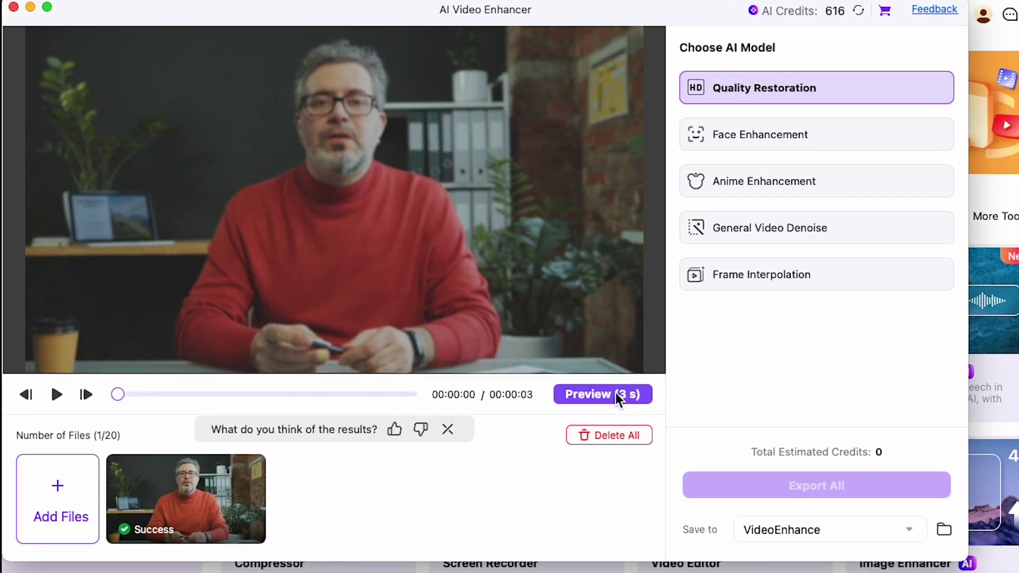
{"action": "left_click", "coordinate": [595, 380]}
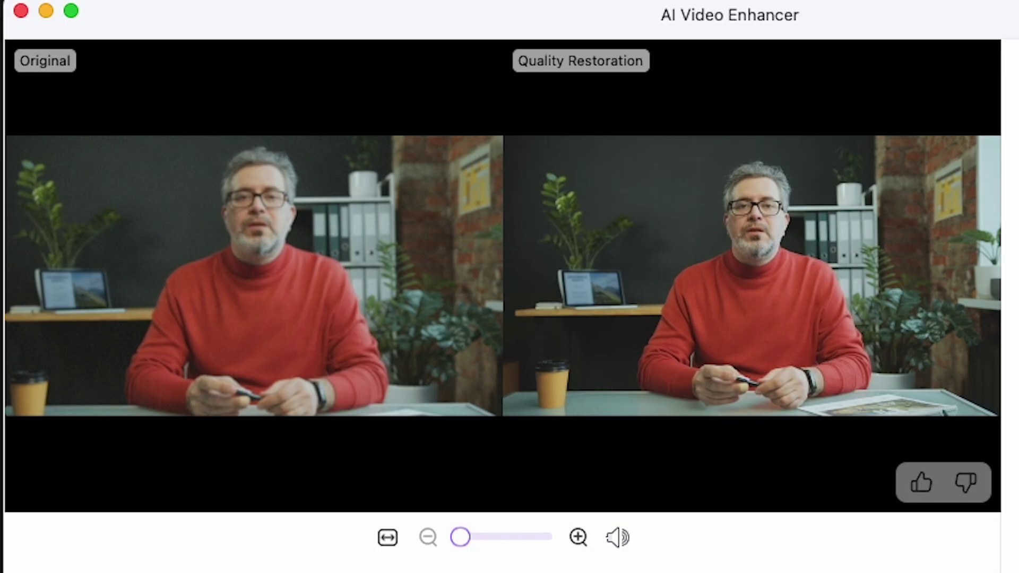
Load the anime sample with Anime Enhancement and preview it against the original
{"action": "left_click", "coordinate": [71, 10]}
{"action": "left_click", "coordinate": [806, 183]}
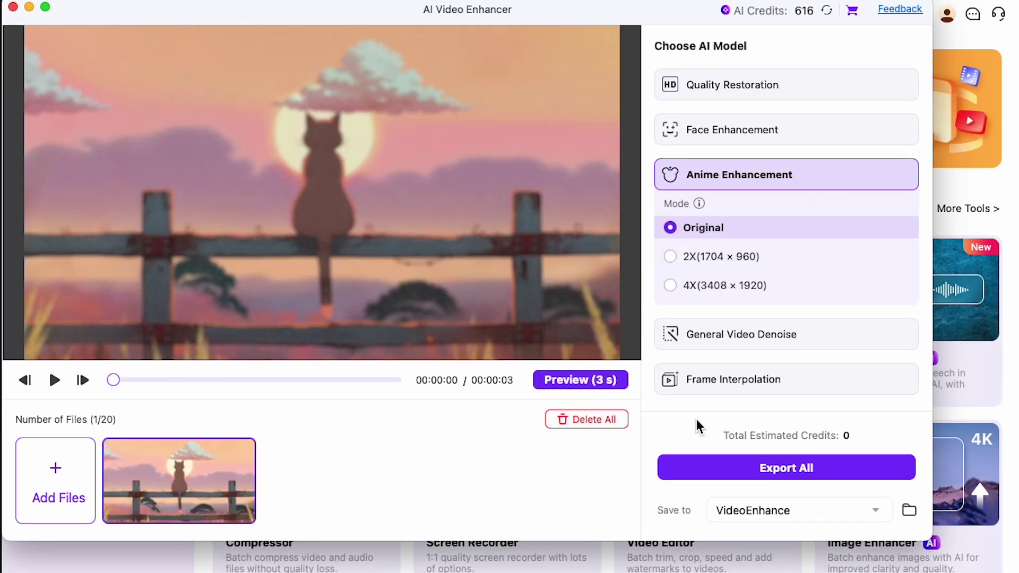
{"action": "left_click", "coordinate": [609, 379]}
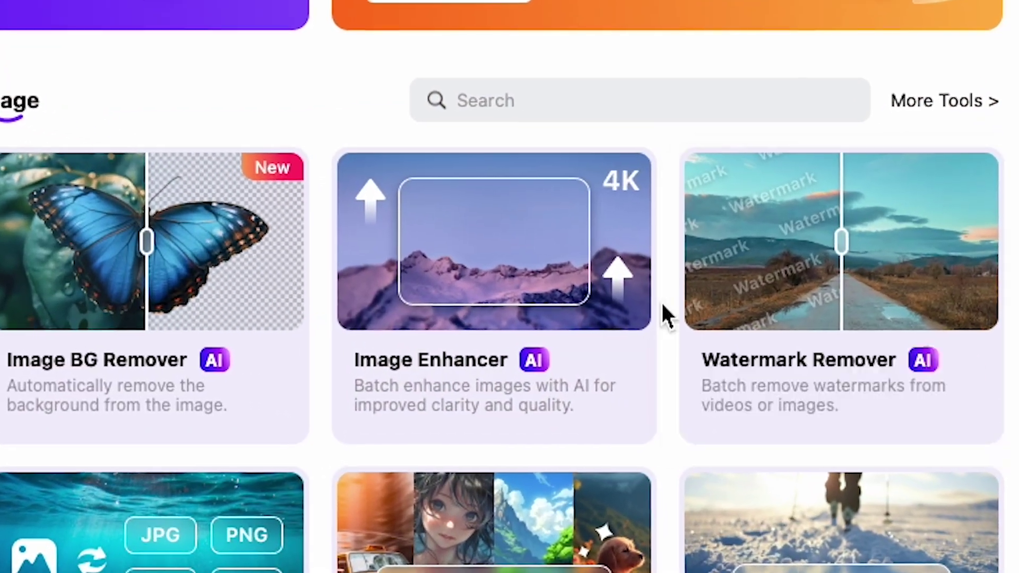
Load the ocean stock photo into the image Watermark Remover
{"action": "left_click", "coordinate": [902, 297]}
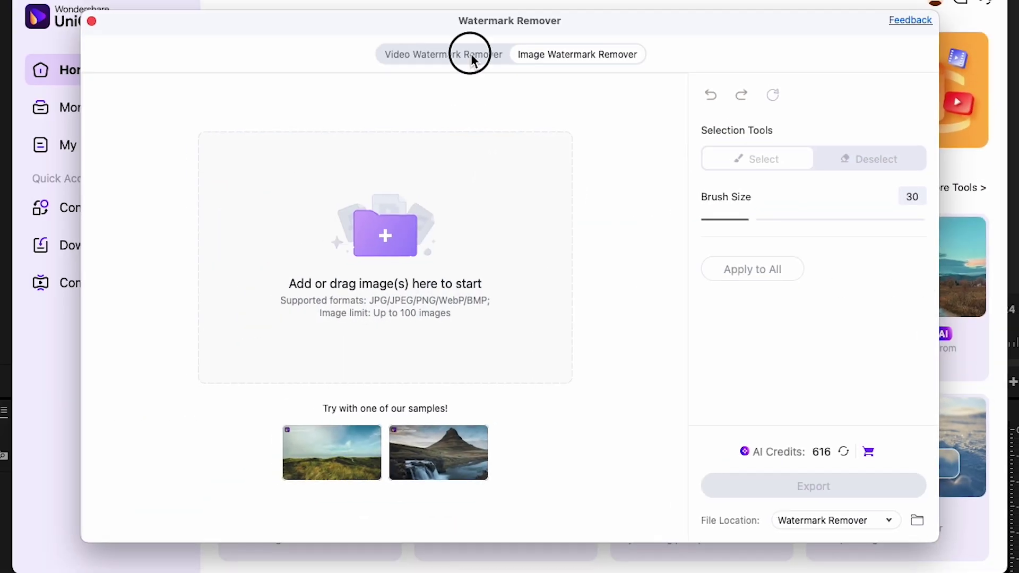
{"action": "left_click", "coordinate": [470, 53]}
{"action": "left_click", "coordinate": [568, 56]}
{"action": "left_click", "coordinate": [380, 247]}
{"action": "scroll", "coordinate": [495, 285], "scroll_direction": "down", "scroll_amount": 3}
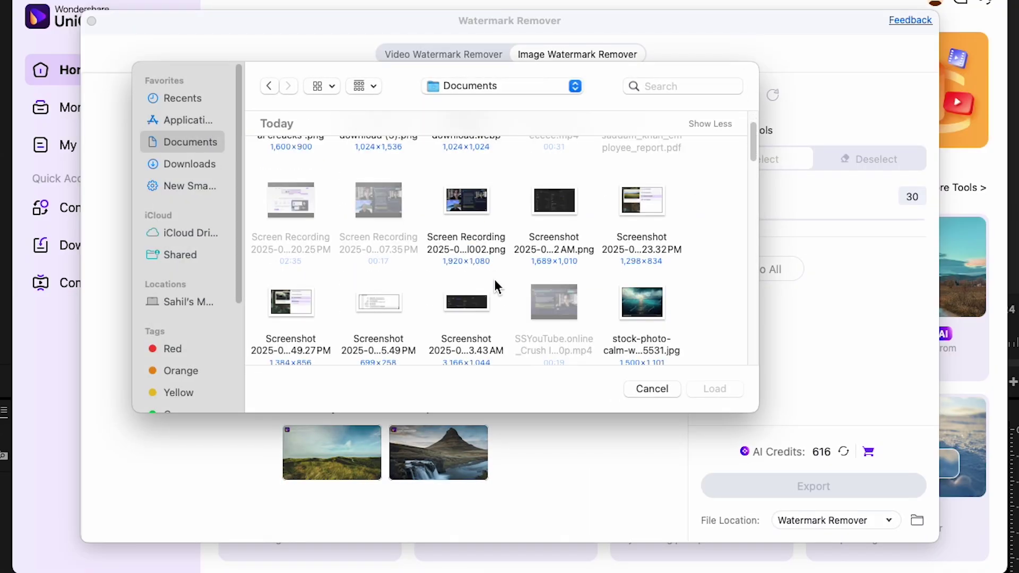
{"action": "scroll", "coordinate": [657, 313], "scroll_direction": "down", "scroll_amount": 1}
{"action": "double_click", "coordinate": [650, 307]}
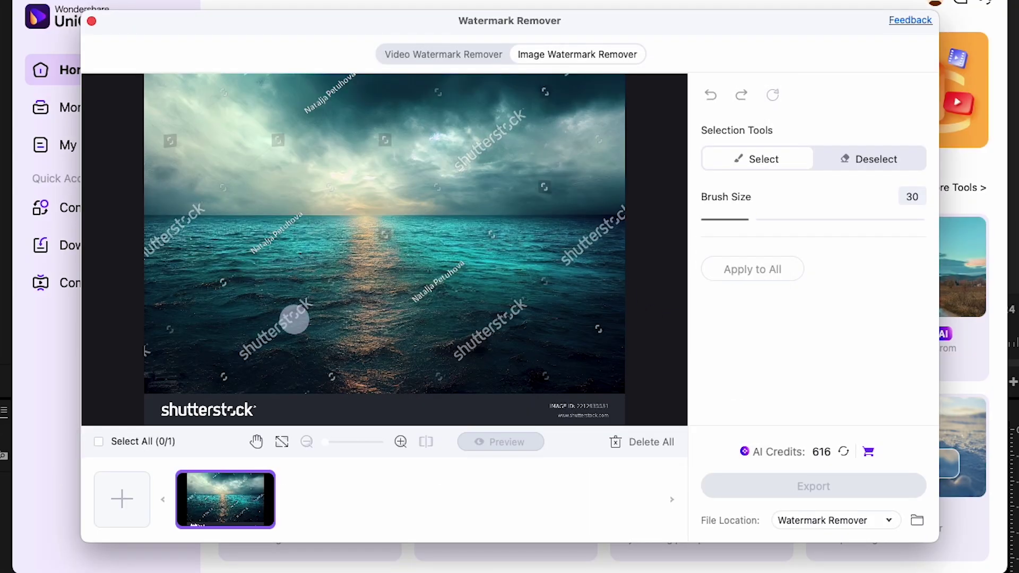
Brush over the shutterstock watermarks, export the clean image and view the result
{"action": "left_click_drag", "start_coordinate": [225, 374], "coordinate": [264, 347]}
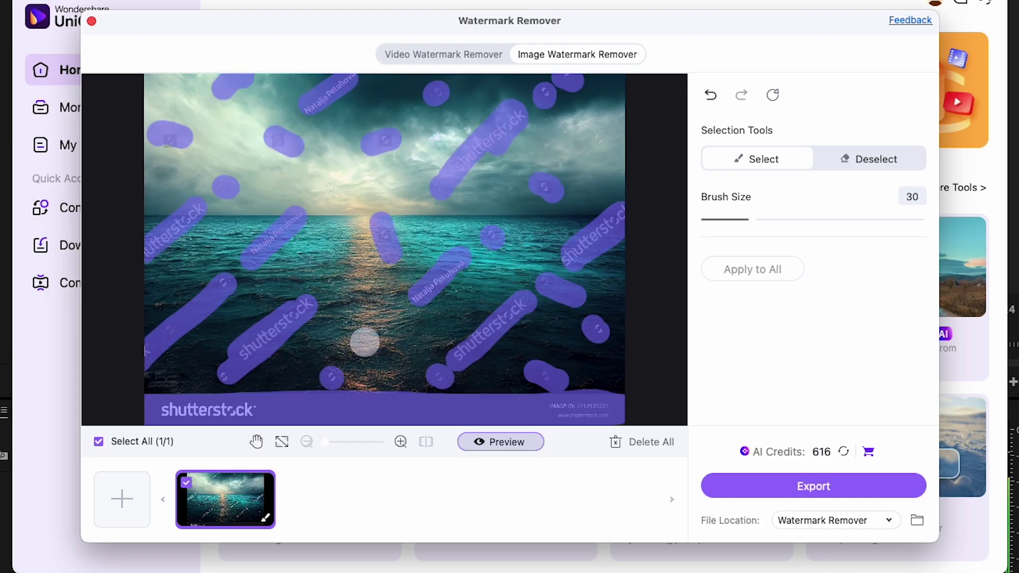
{"action": "left_click", "coordinate": [803, 492]}
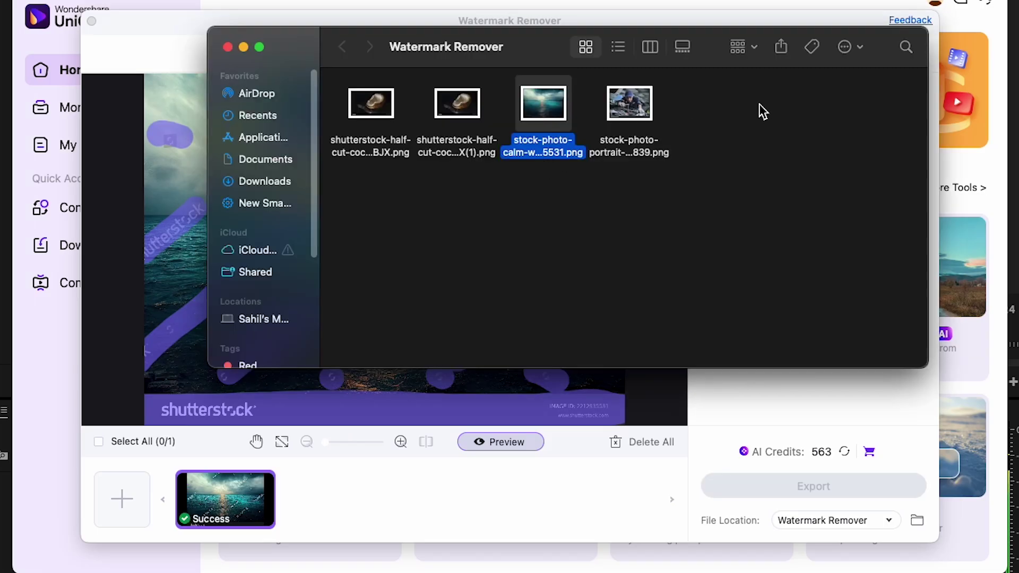
{"action": "left_click", "coordinate": [533, 449]}
{"action": "left_click", "coordinate": [531, 448]}
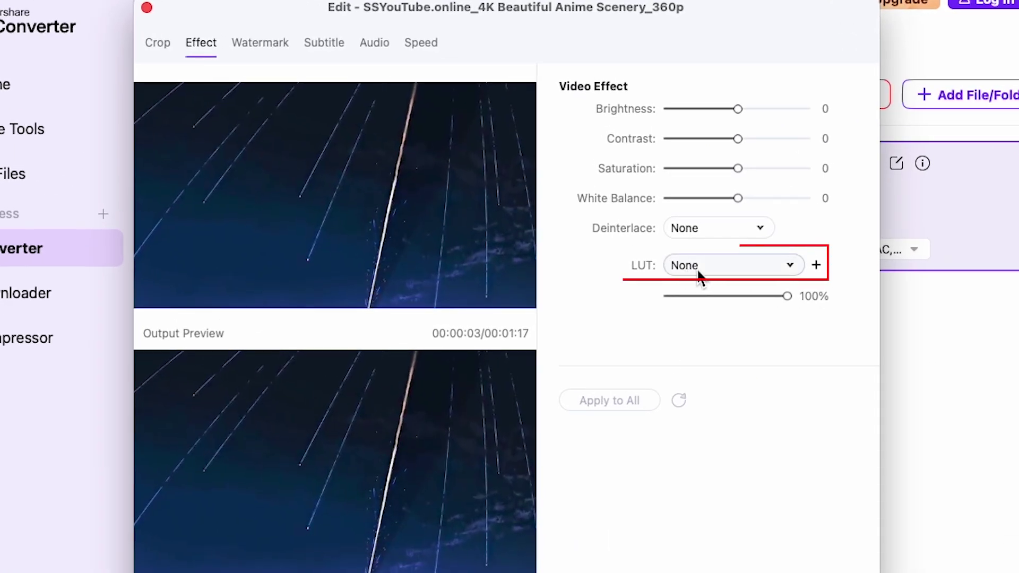
Set the anime clip's LUT to V-Log to REC.709 in the Effect tab
{"action": "left_click", "coordinate": [705, 266]}
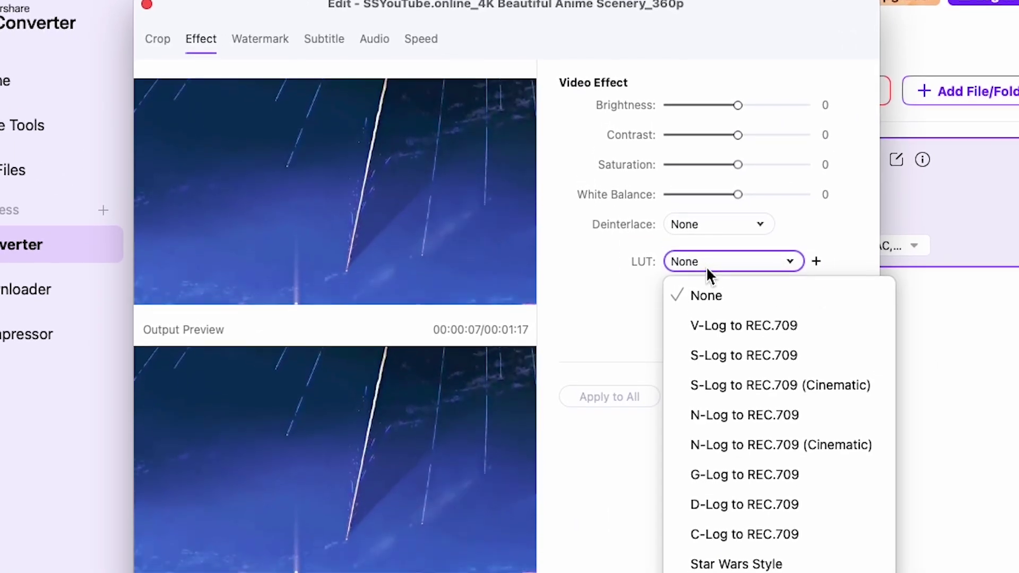
{"action": "left_click", "coordinate": [733, 320]}
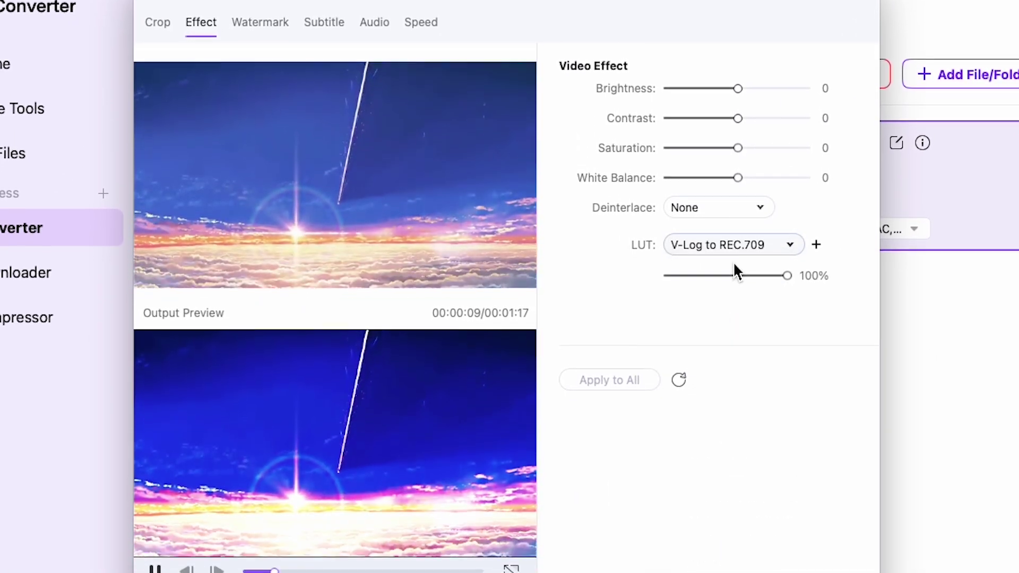
{"action": "left_click", "coordinate": [733, 256]}
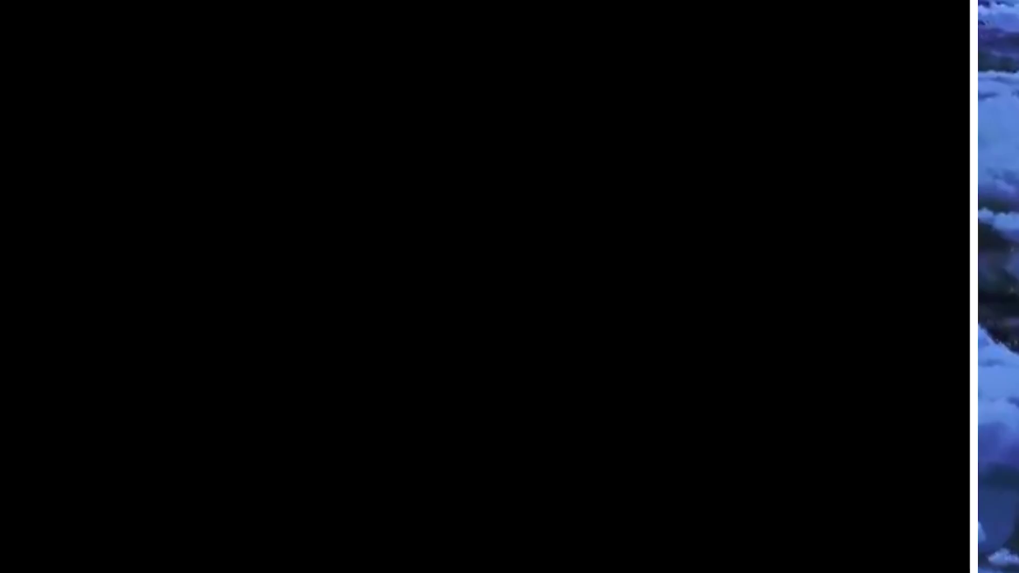